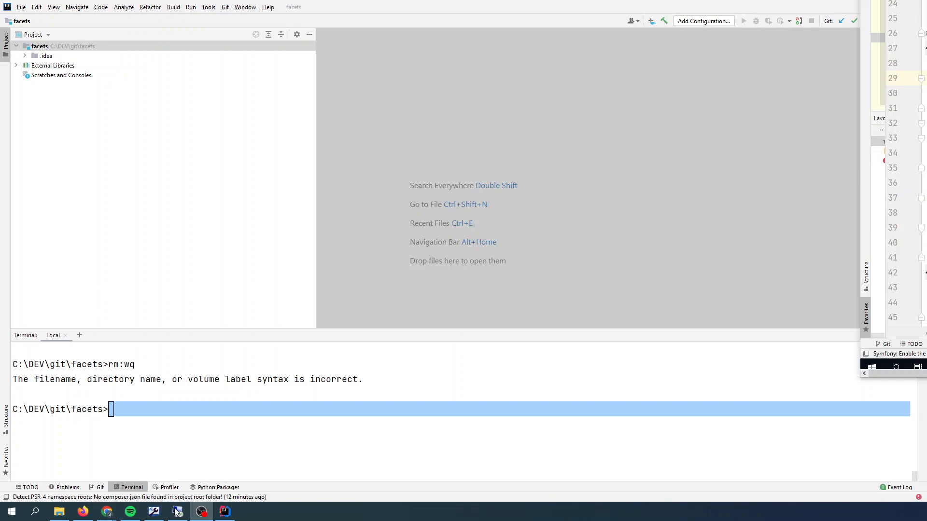
Bring the facets PhpStorm window forward and focus its terminal prompt.
left_click(224, 512)
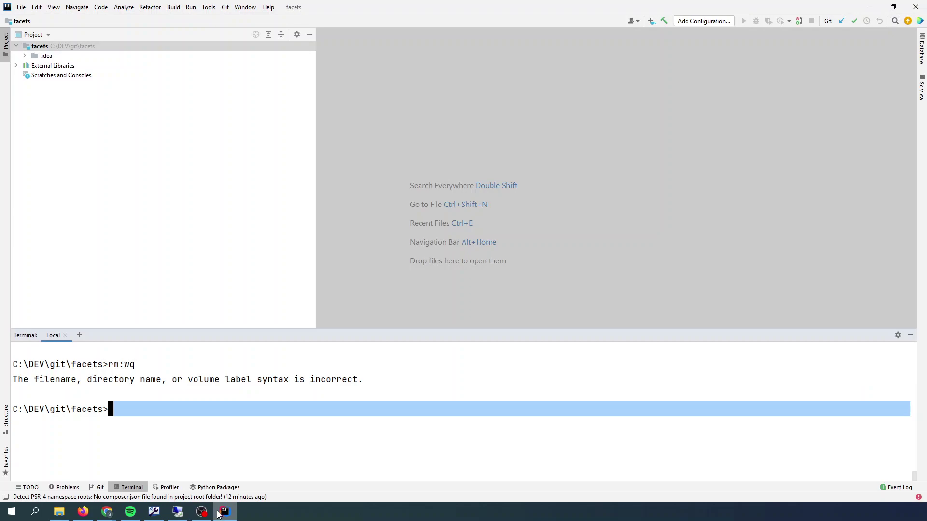
left_click(208, 410)
type("git cl")
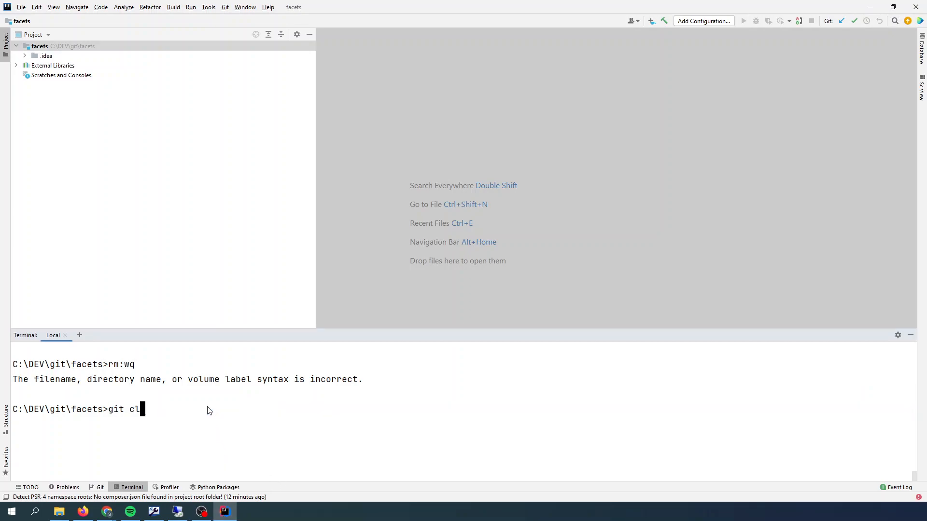
type("one --")
type("branch ")
type("m")
type(".0")
type(".2")
Run git clone --branch 2.0.2 with the pasted git.drupal.org facets URL.
right_click(243, 417)
left_click(258, 451)
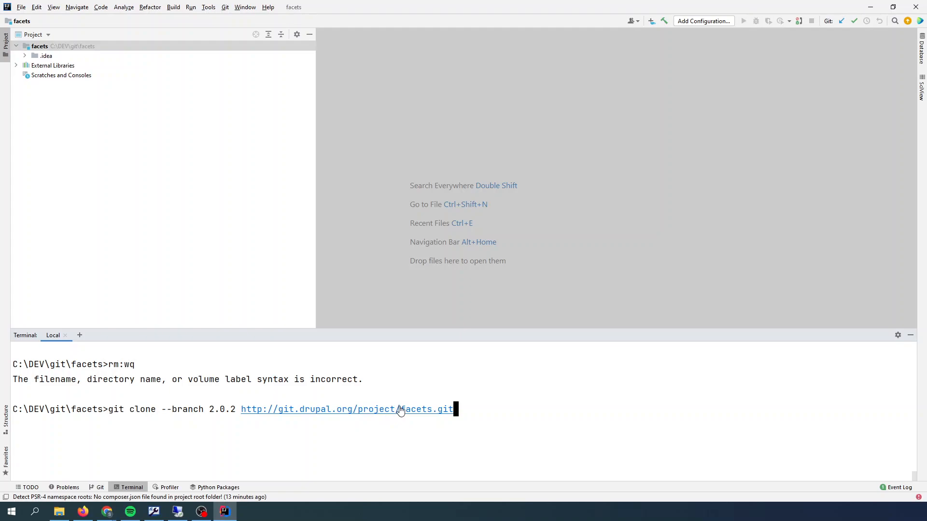
key("Return")
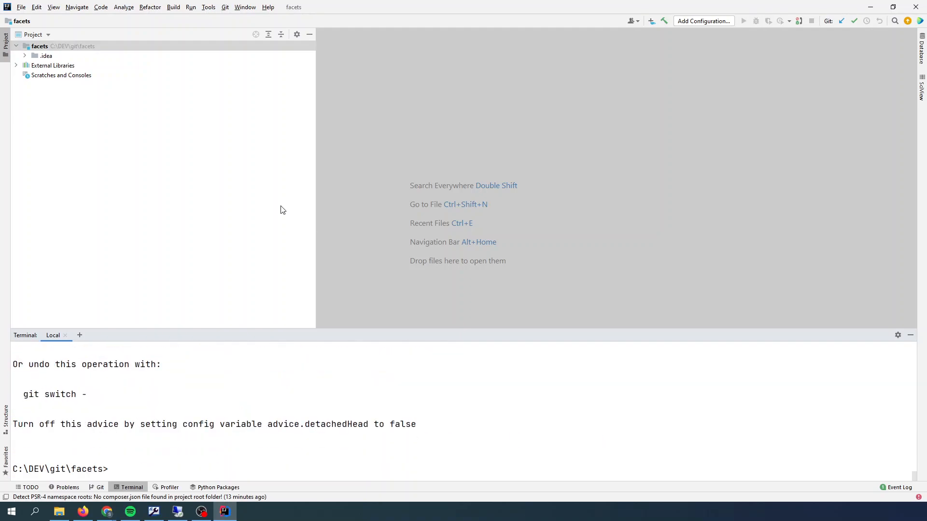
Reload the project from disk, cd into facets with a cleared terminal, and expand the facets folder.
right_click(33, 48)
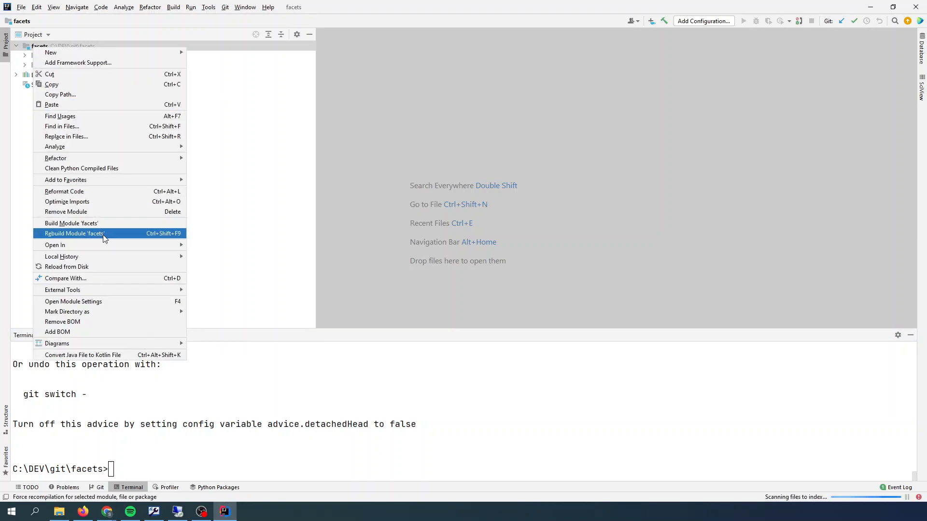
left_click(73, 267)
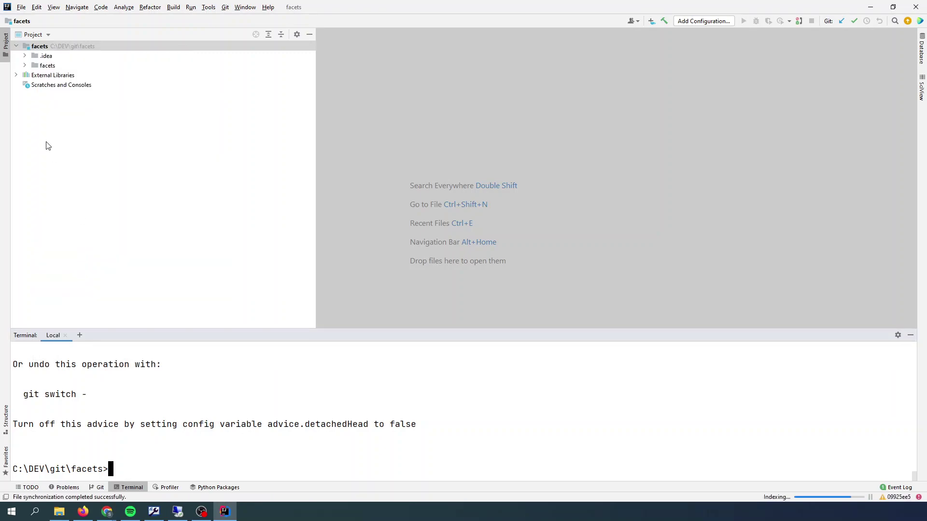
left_click(179, 457)
left_click(181, 462)
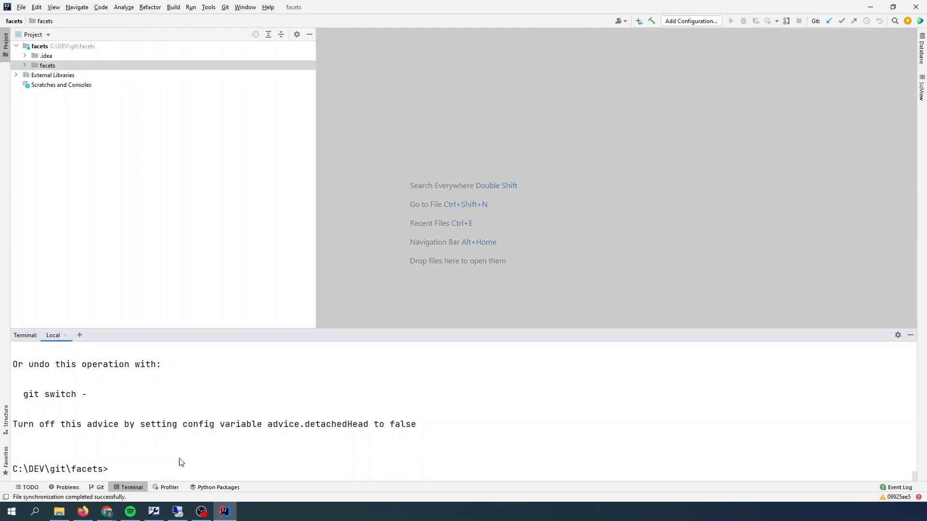
type("cd facets")
key("Return")
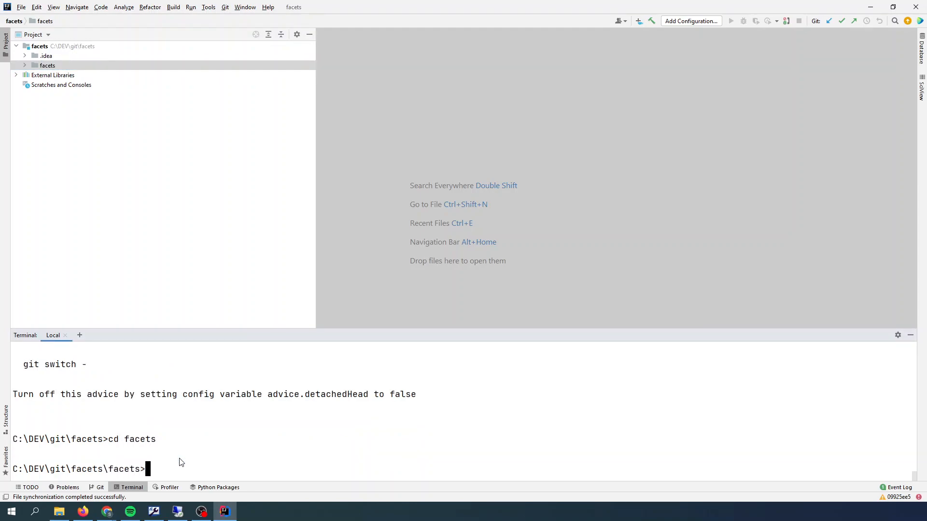
type("cl")
type("s")
key("Return")
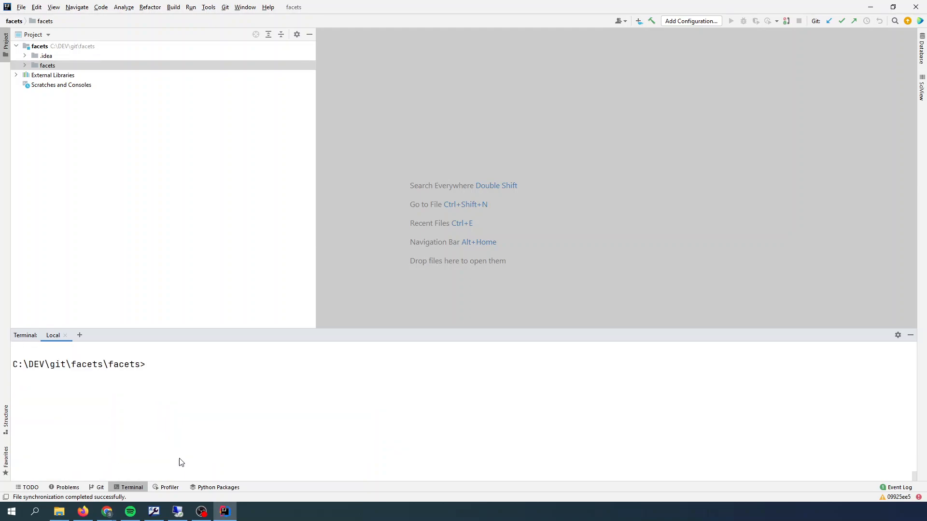
left_click(26, 65)
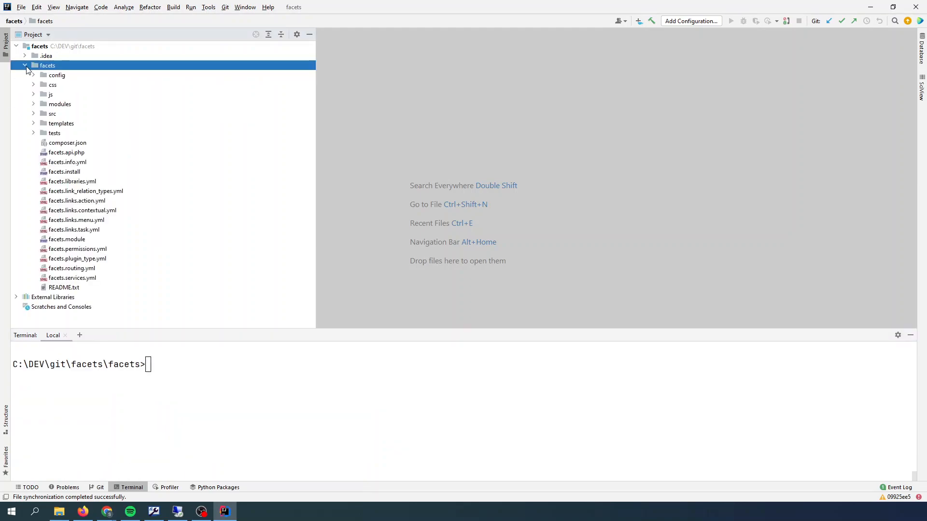
Open facets-item-list.html.twig from the templates folder in the editor.
left_click(34, 124)
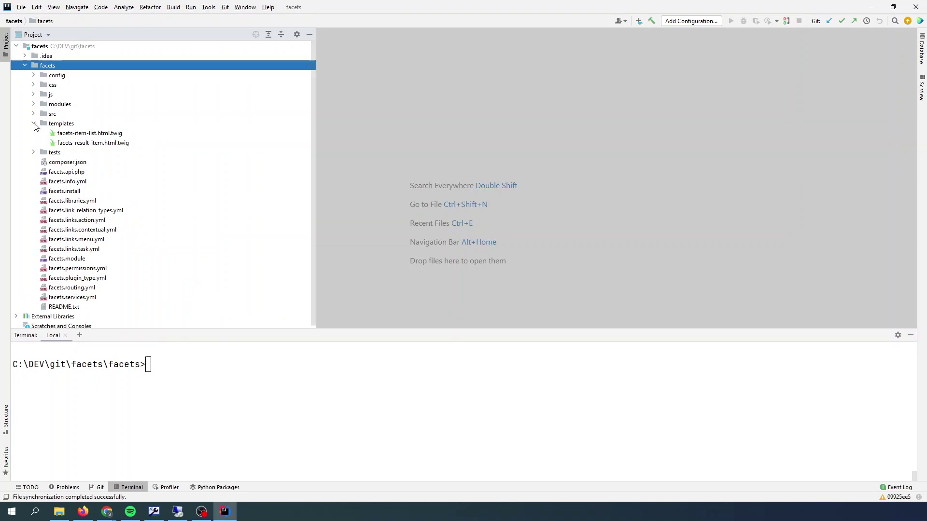
left_click(88, 134)
double_click(88, 135)
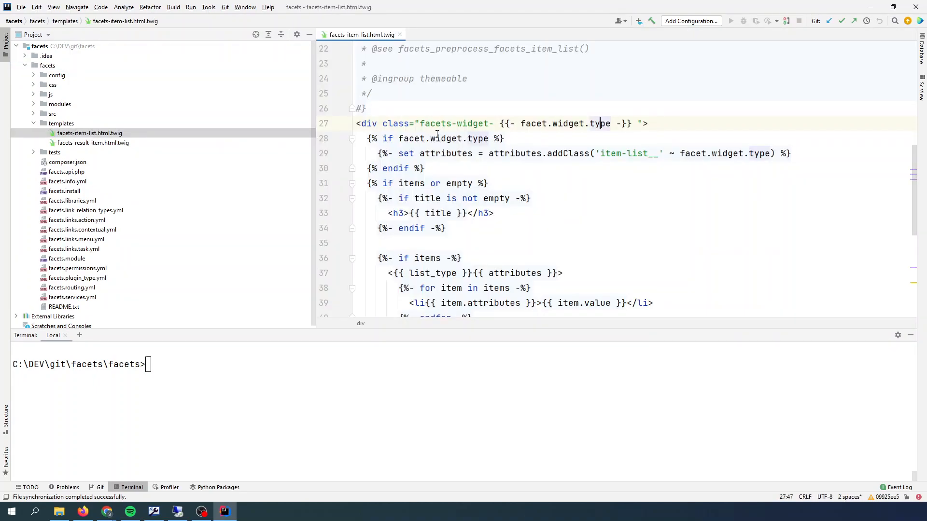
Make line 27's class read facets-widget-{{ facet.widget.type }} without stray spaces or dashes.
left_click(499, 123)
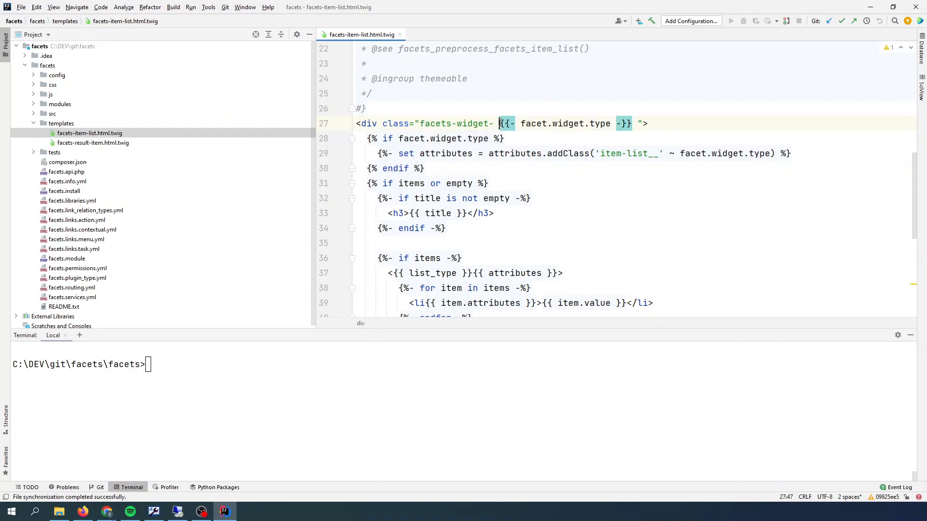
key("BackSpace")
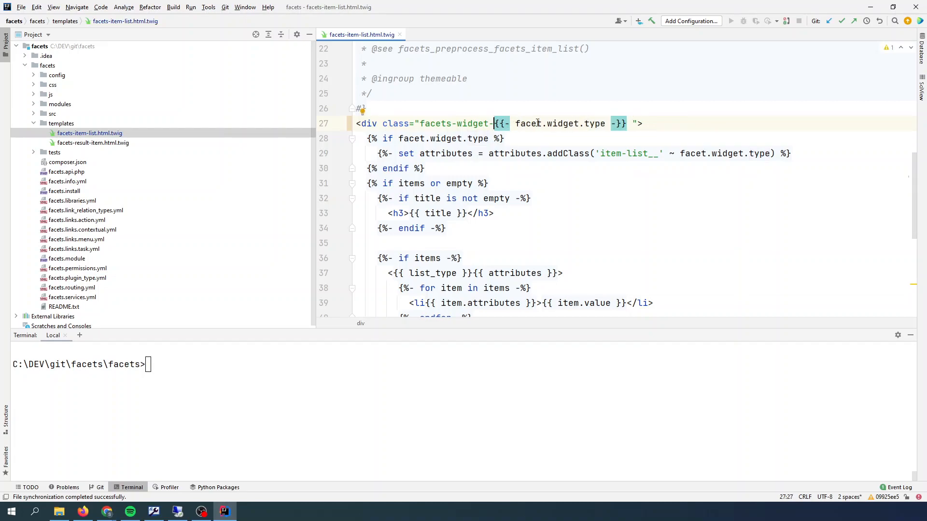
left_click(509, 123)
key("BackSpace")
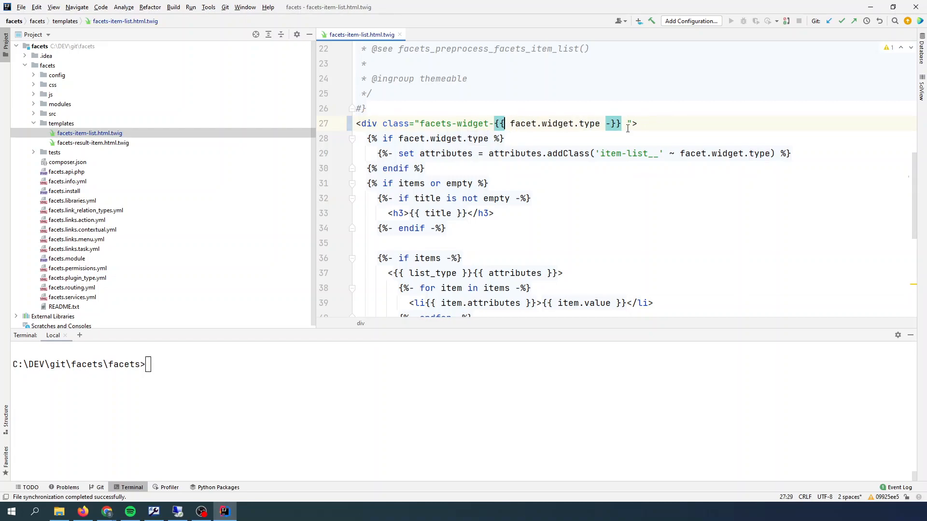
key("BackSpace")
left_click(622, 123)
key("BackSpace")
key("BackSpace")
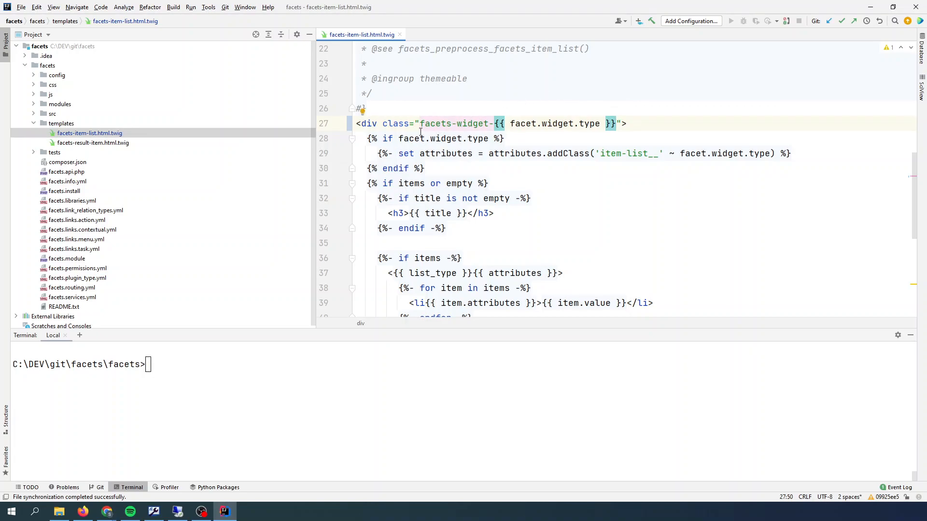
left_click(239, 371)
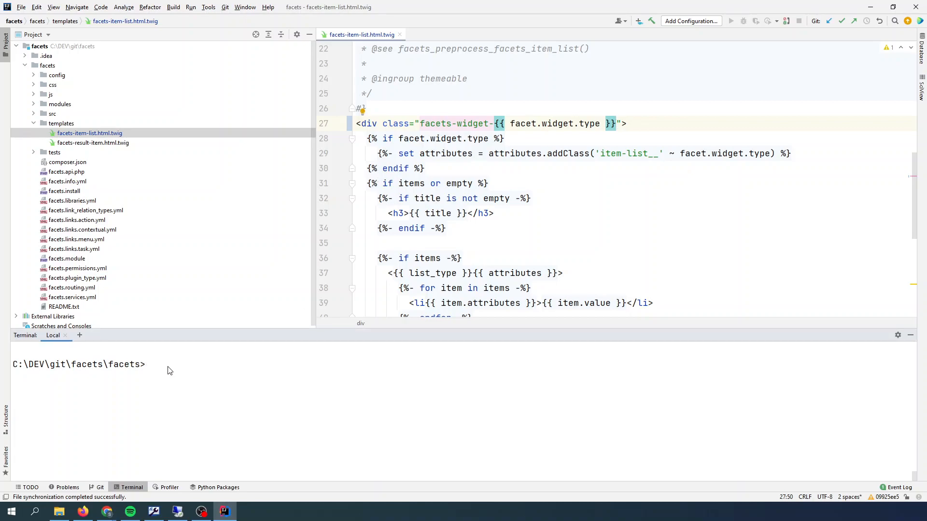
type("git")
type(" diff")
type(" 2.")
type("0.2")
Run git diff 2.0.2 > facets-class-issue.patch to write the patch file.
left_click(275, 364)
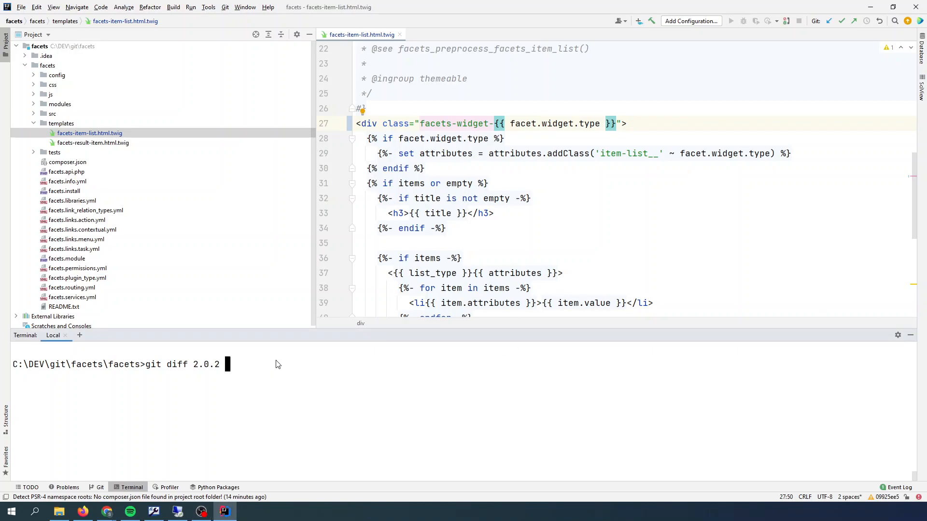
type(">")
type(" facets-class-is")
type("sue.patch")
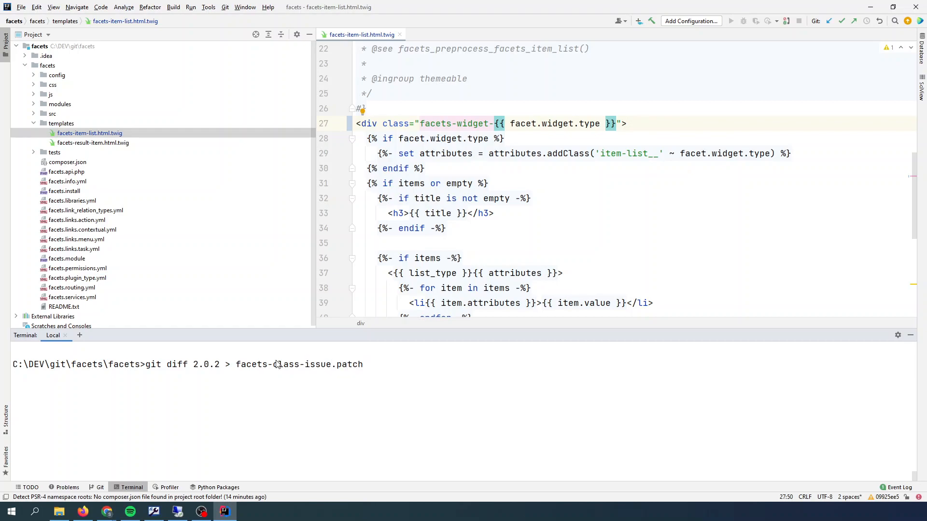
key("Return")
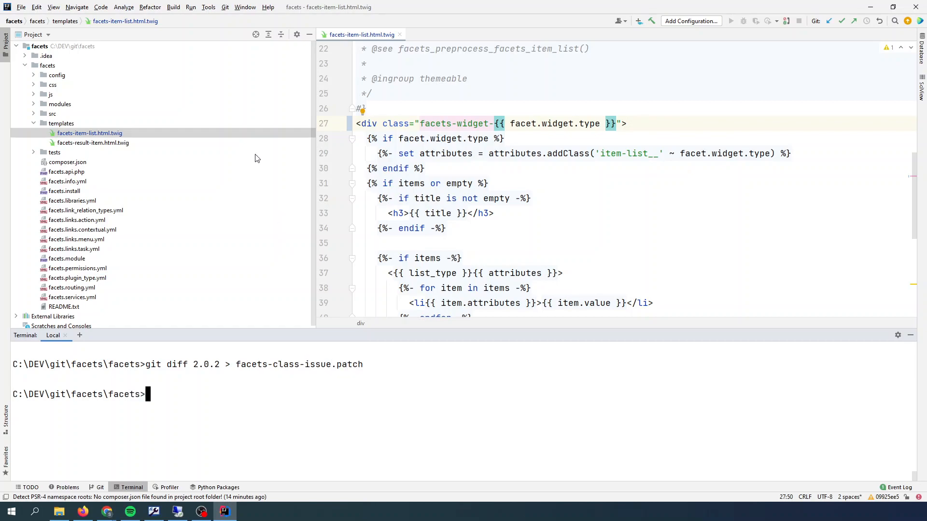
Refresh the facets folder and open facets-class-issue.patch to view the line 27 diff.
left_click(31, 65)
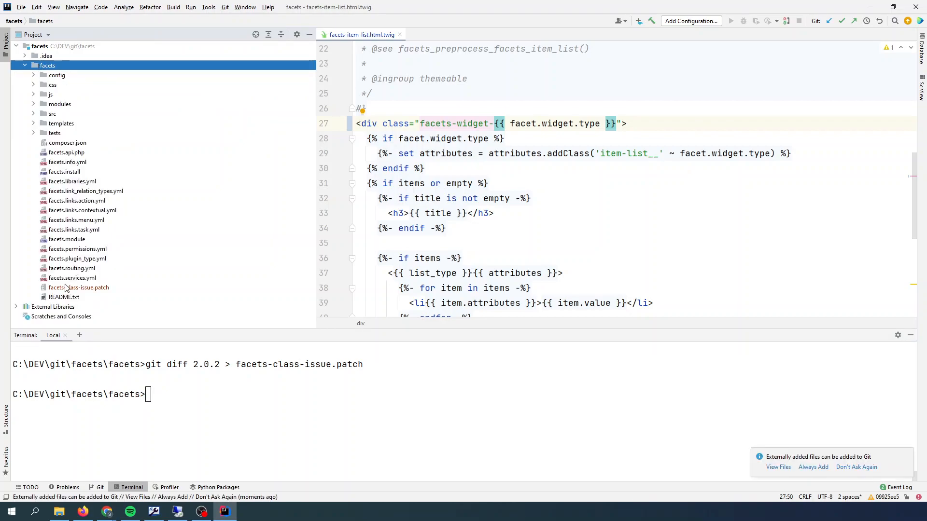
left_click(94, 292)
double_click(93, 290)
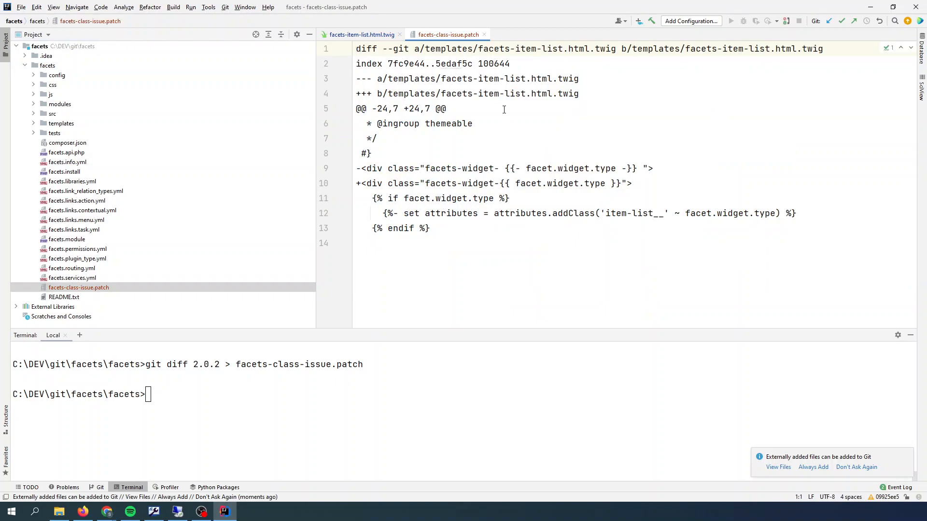